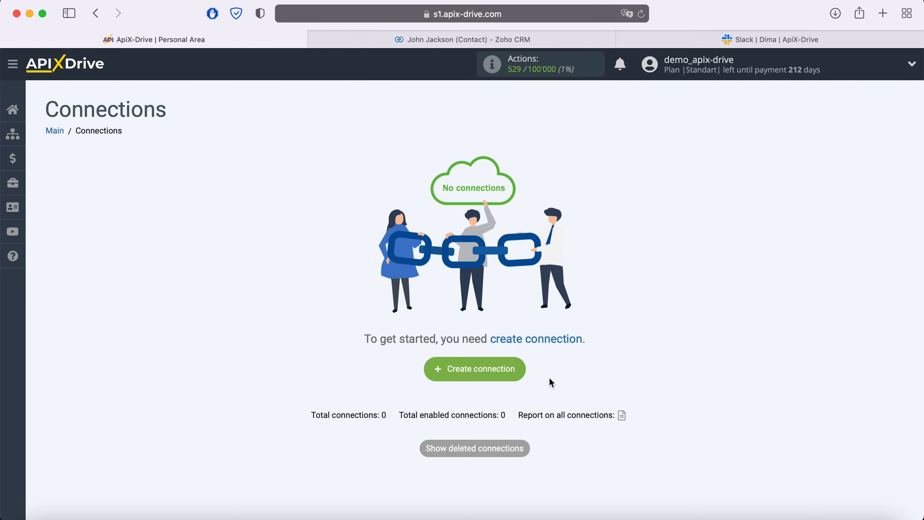
Start a new connection and pick Zoho CRM as the data source system.
click(517, 370)
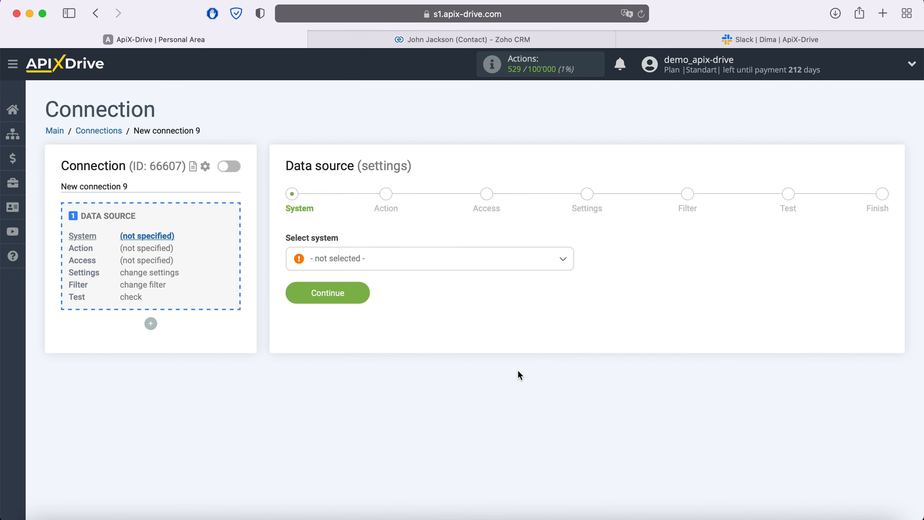
click(424, 259)
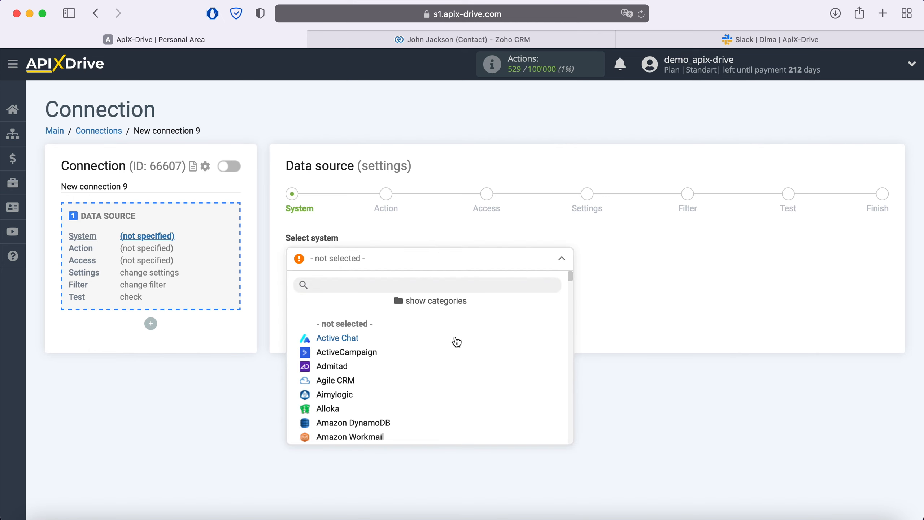
scroll(455, 342, down, 3)
scroll(457, 342, down, 15)
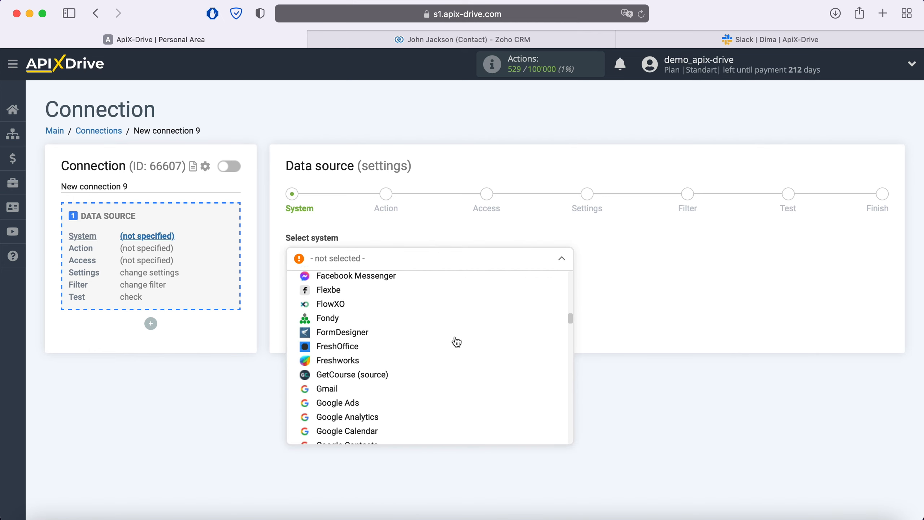
scroll(457, 342, down, 15)
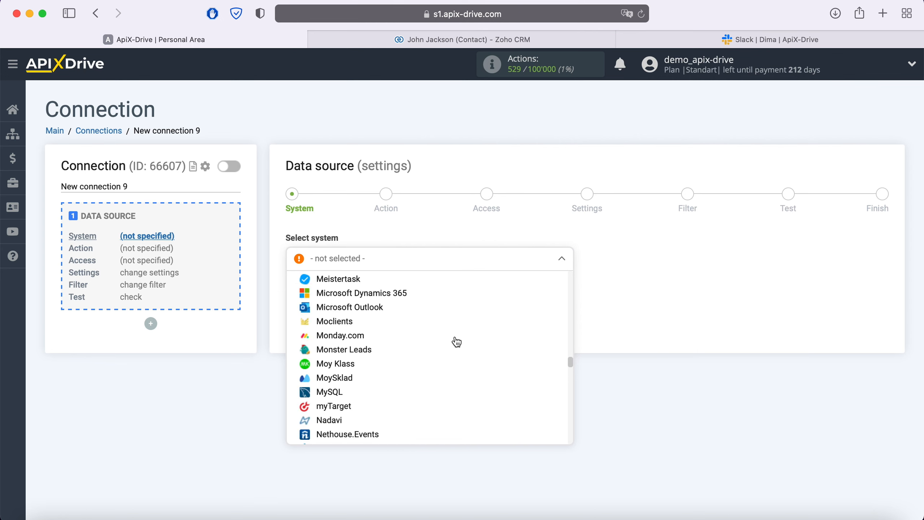
scroll(456, 342, down, 15)
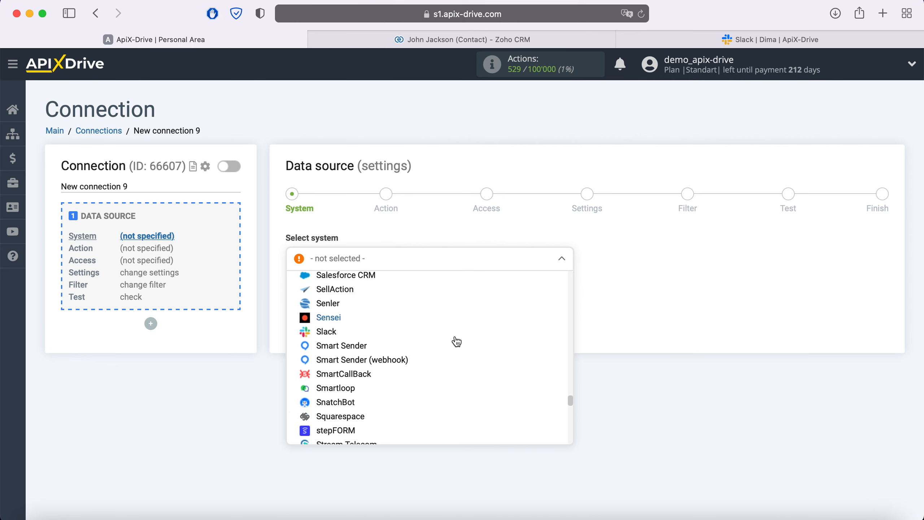
scroll(457, 342, down, 15)
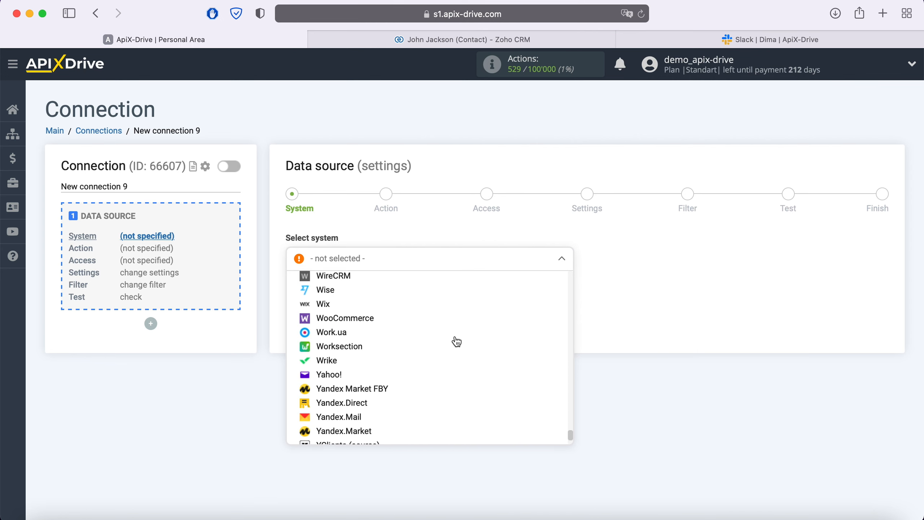
click(346, 410)
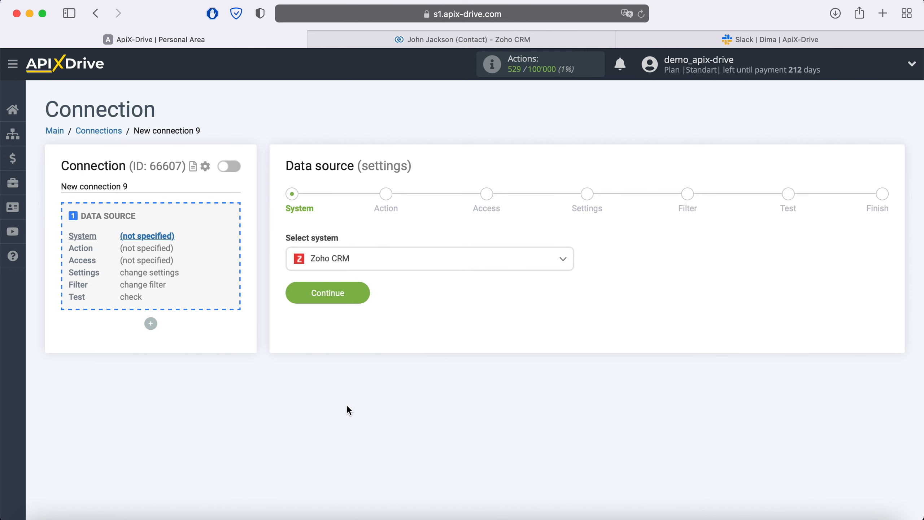
click(363, 294)
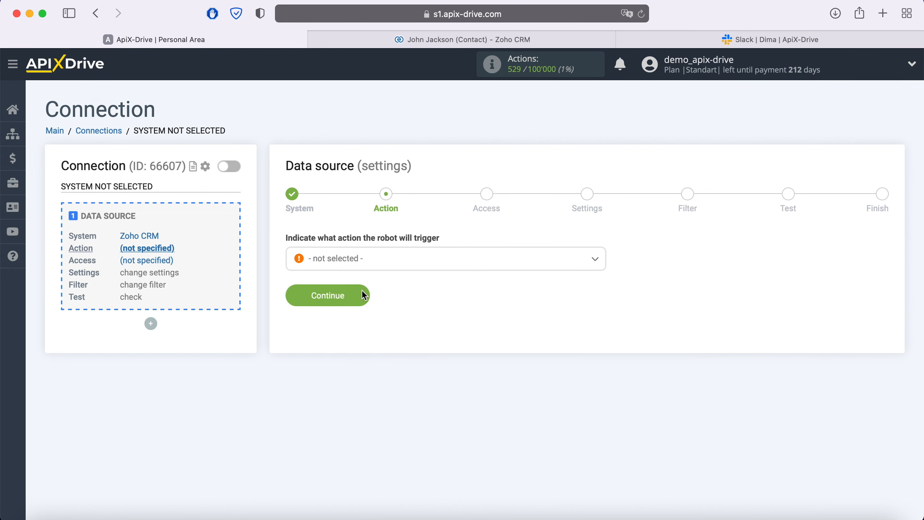
Choose Get Contacts (new) as the Zoho CRM action.
click(377, 261)
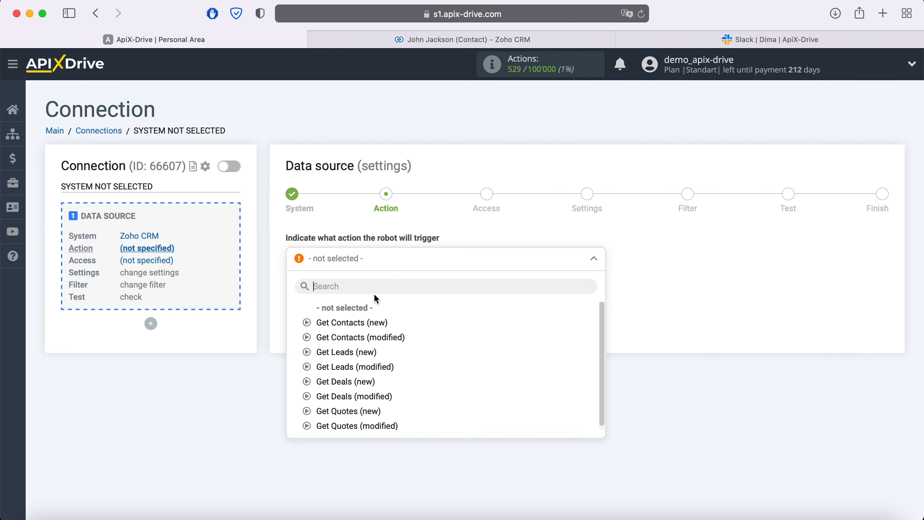
click(374, 322)
click(362, 294)
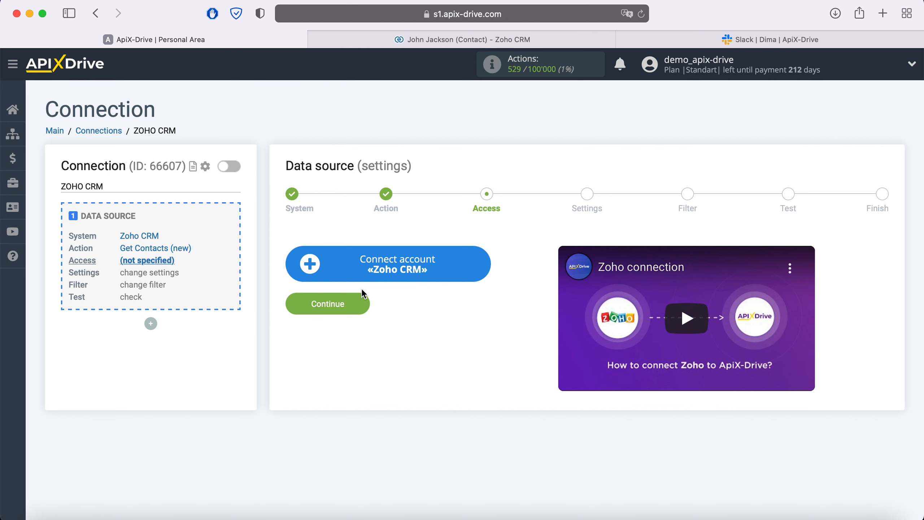
Sign in to Zoho CRM with the account email and password, then accept ApiX Drive's access request.
click(480, 267)
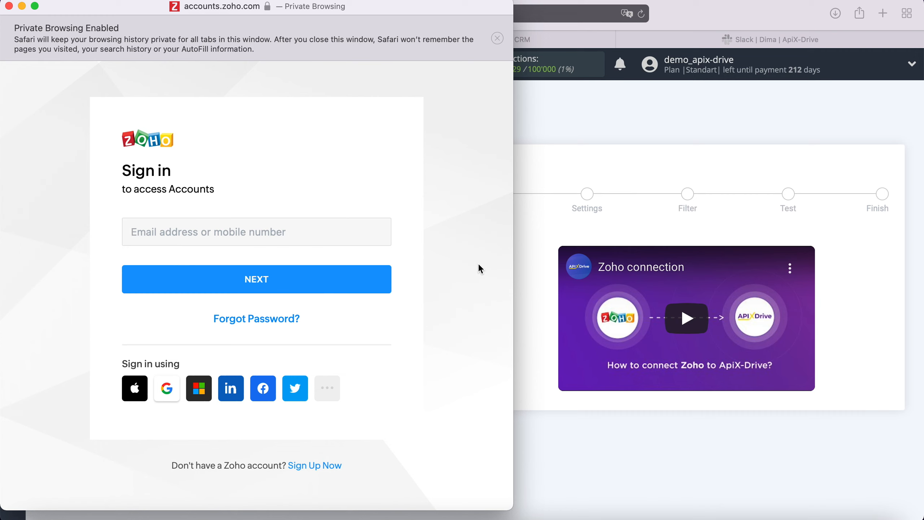
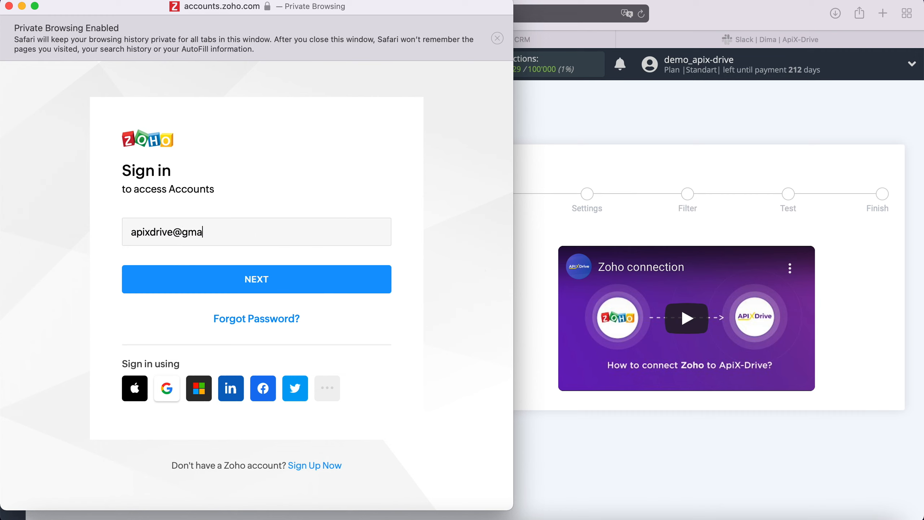
click(369, 280)
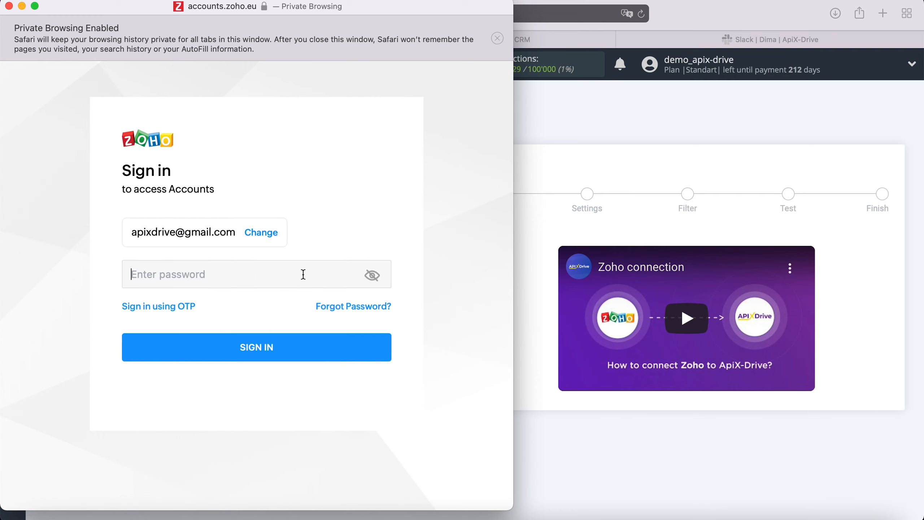
text(************)
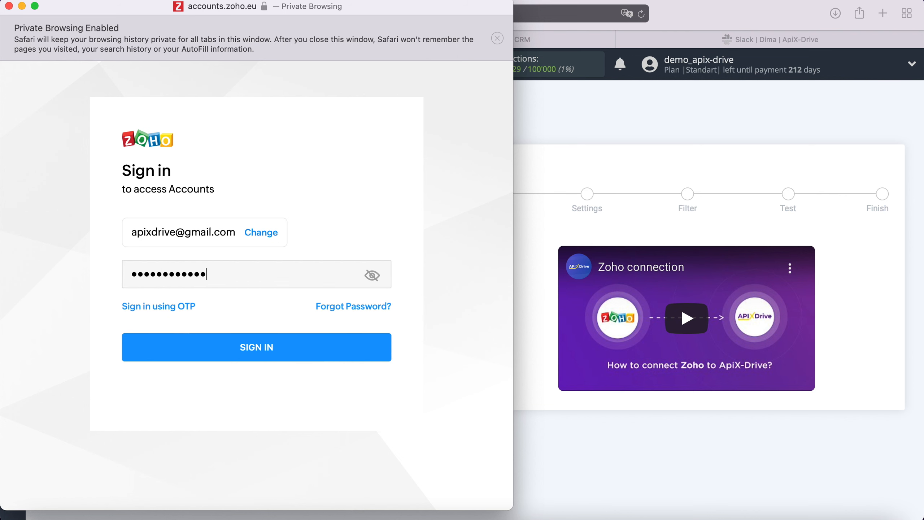
click(282, 348)
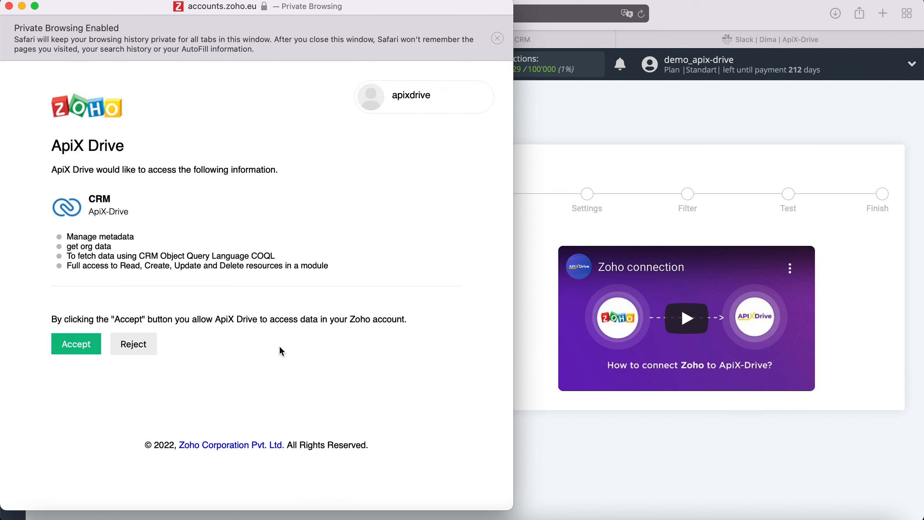
click(94, 336)
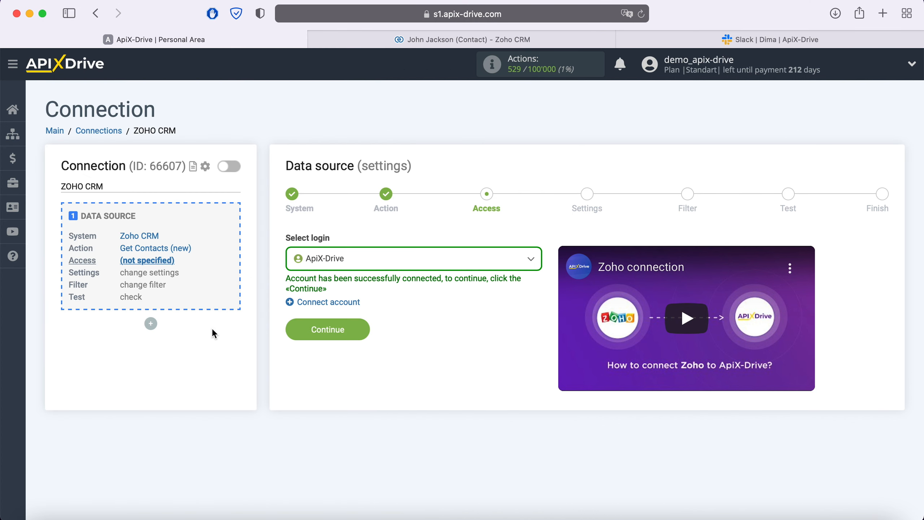
Select the connected Zoho CRM login as the source account.
click(385, 263)
click(353, 339)
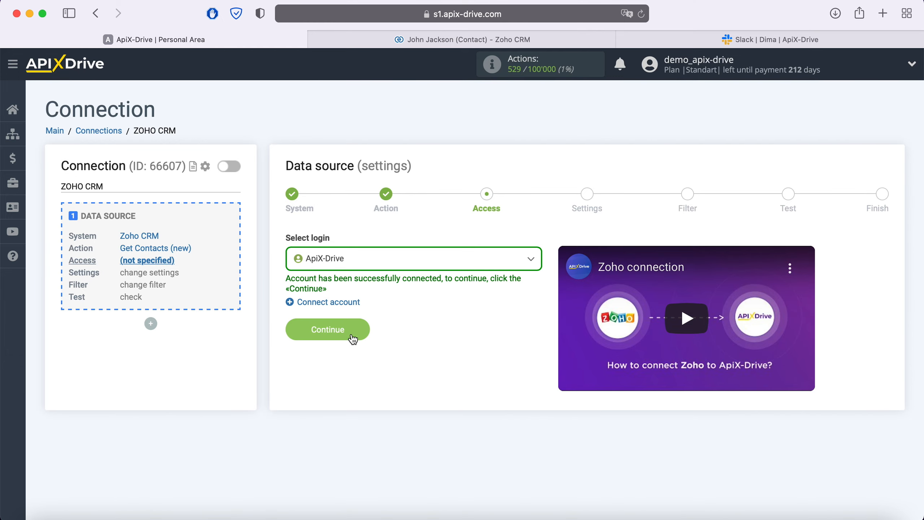
click(364, 325)
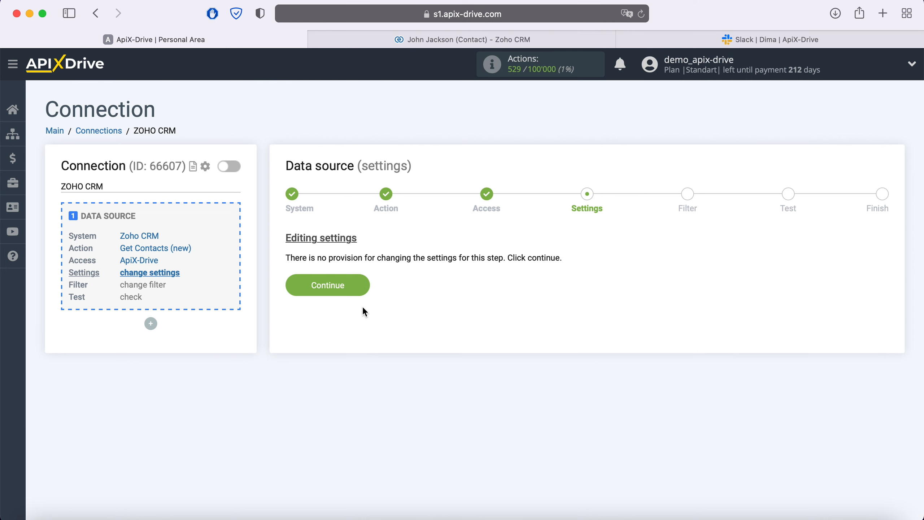
Skip settings and filtering, review the loaded test contact, and complete the data source.
click(363, 282)
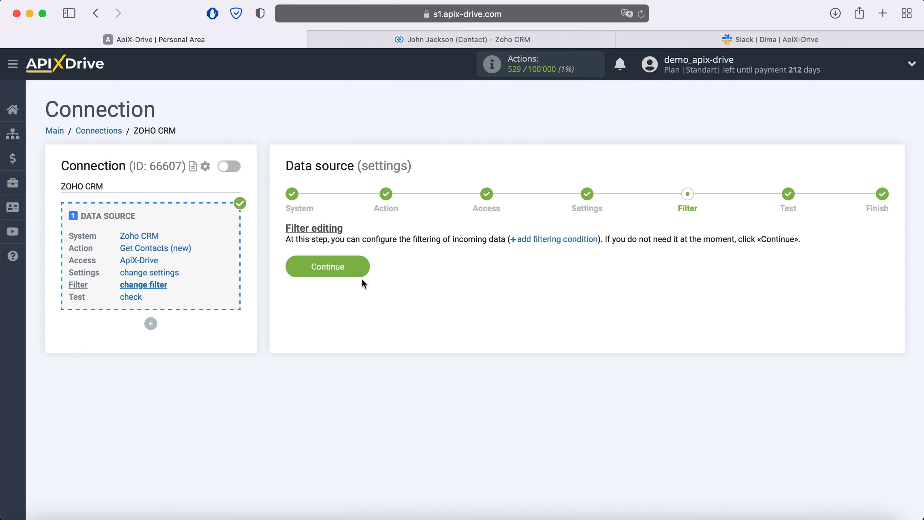
click(362, 269)
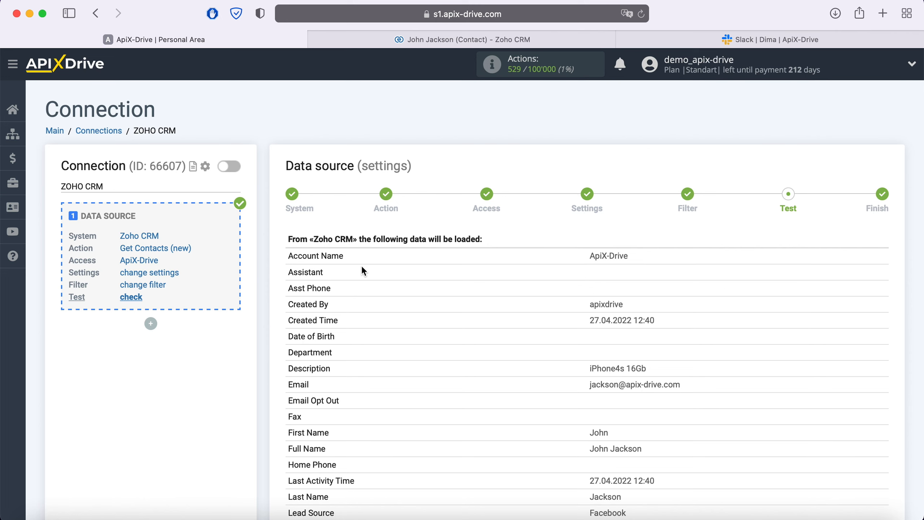
scroll(363, 268, down, 10)
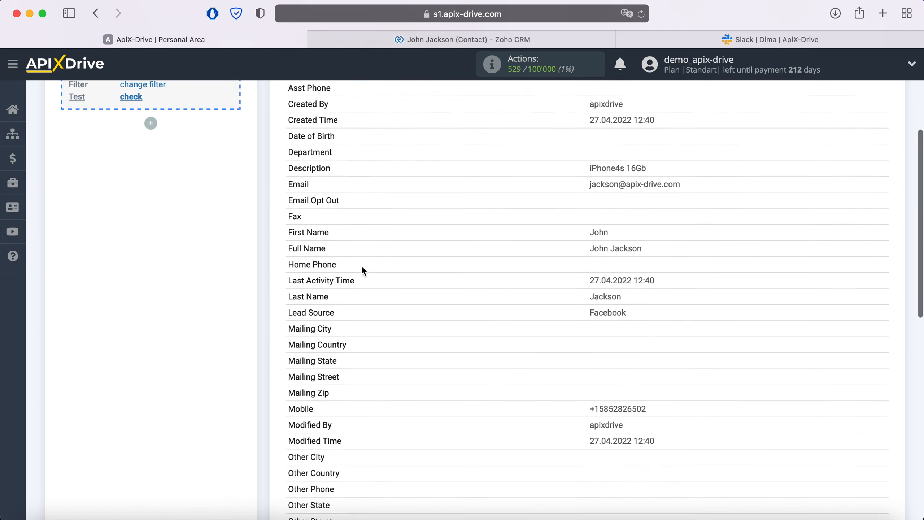
scroll(362, 270, down, 5)
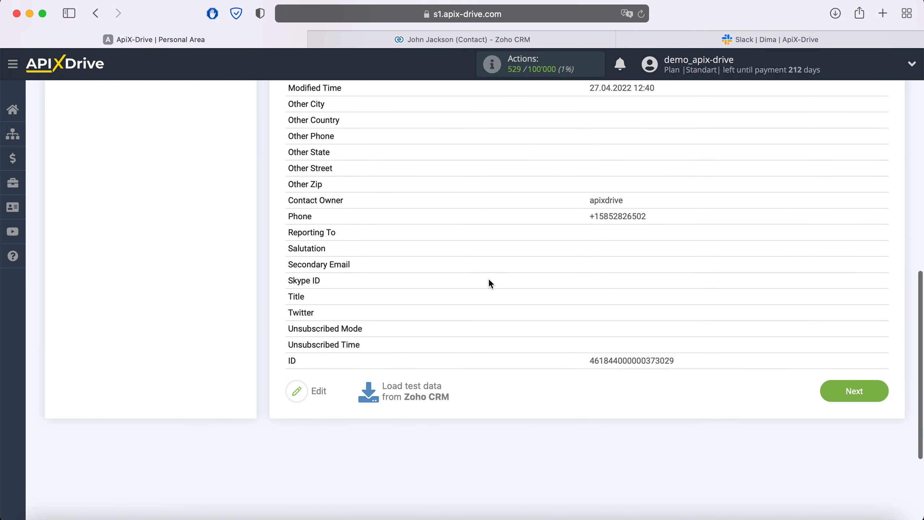
click(882, 396)
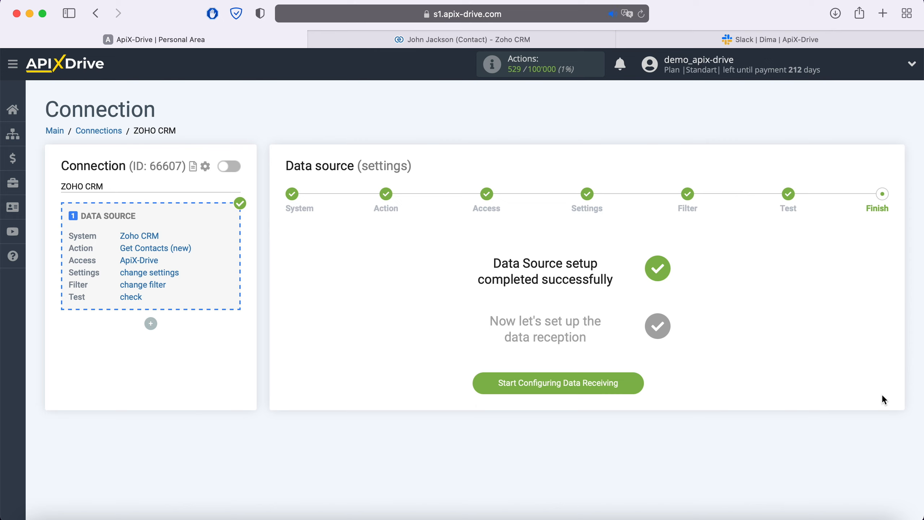
Start the destination setup and pick Slack as the receiving system.
click(635, 385)
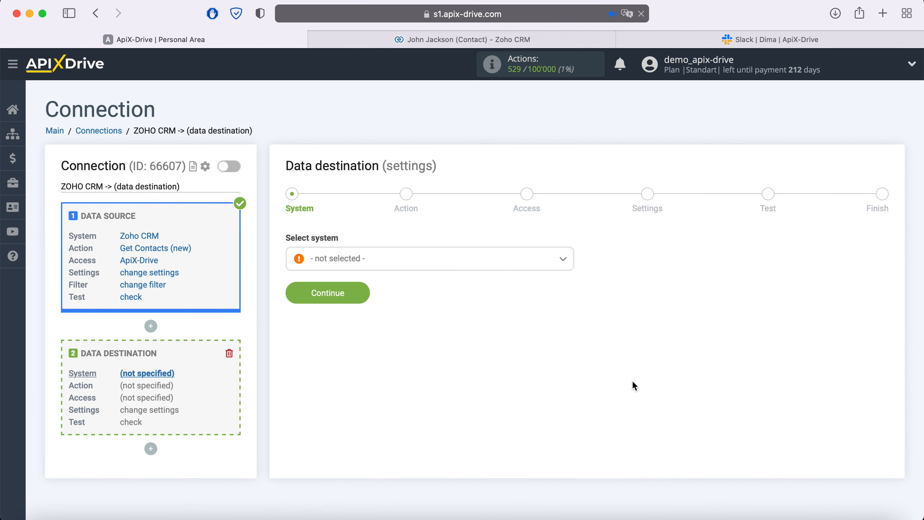
click(499, 265)
scroll(498, 351, down, 10)
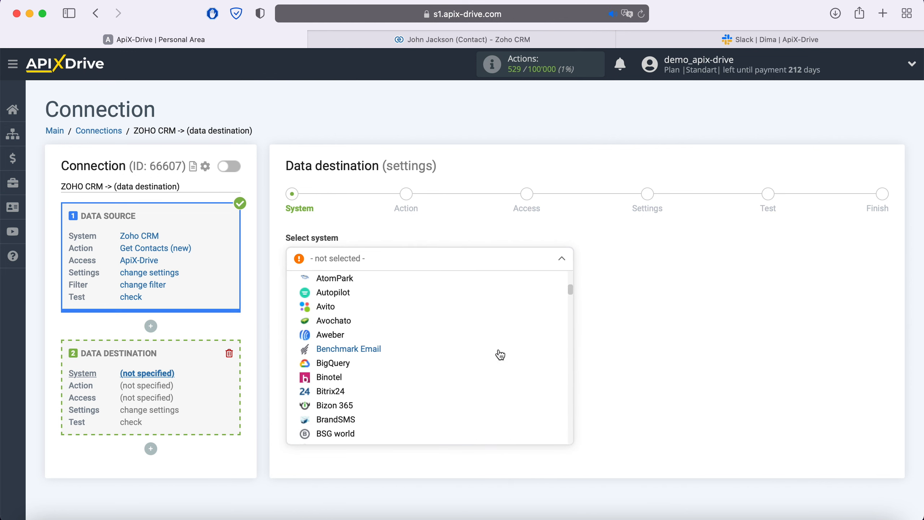
scroll(500, 354, down, 20)
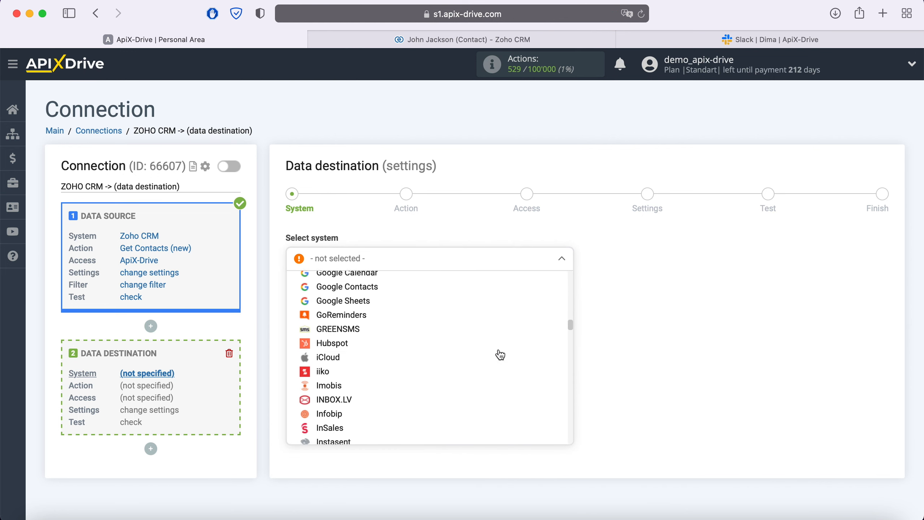
scroll(499, 354, down, 20)
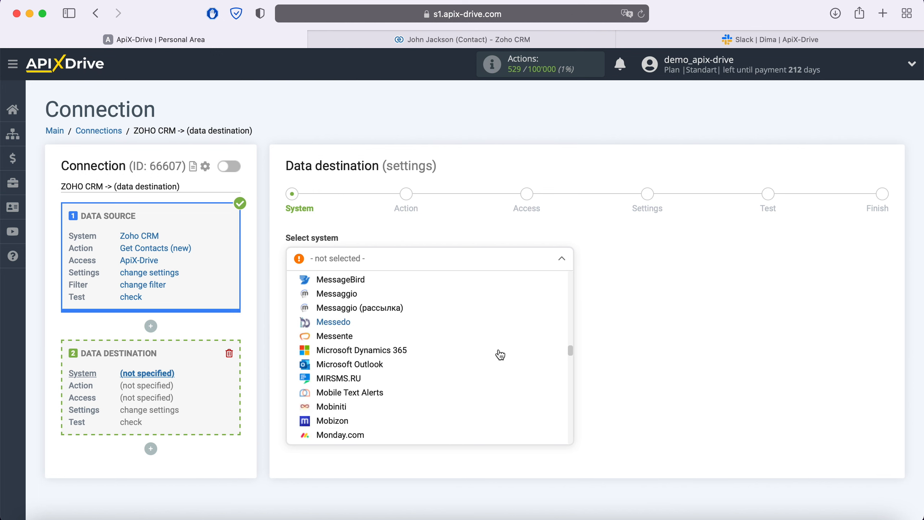
scroll(500, 354, down, 20)
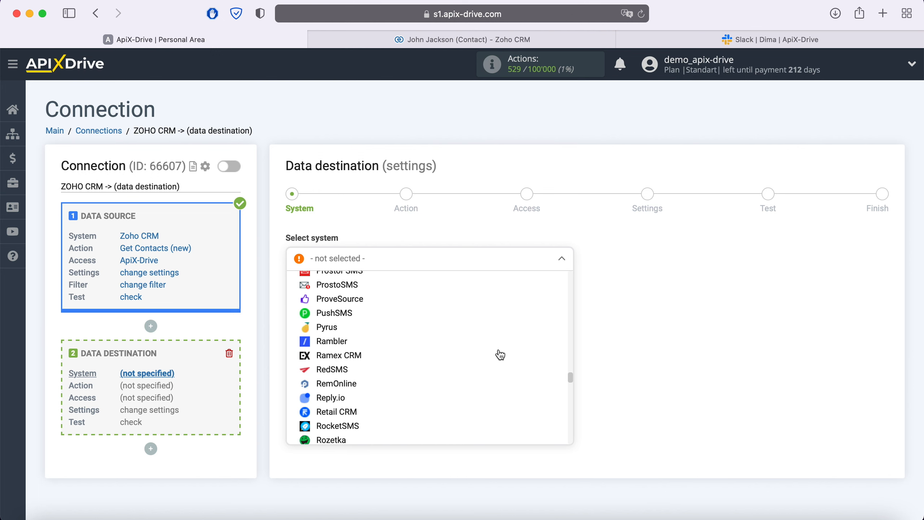
scroll(499, 354, down, 10)
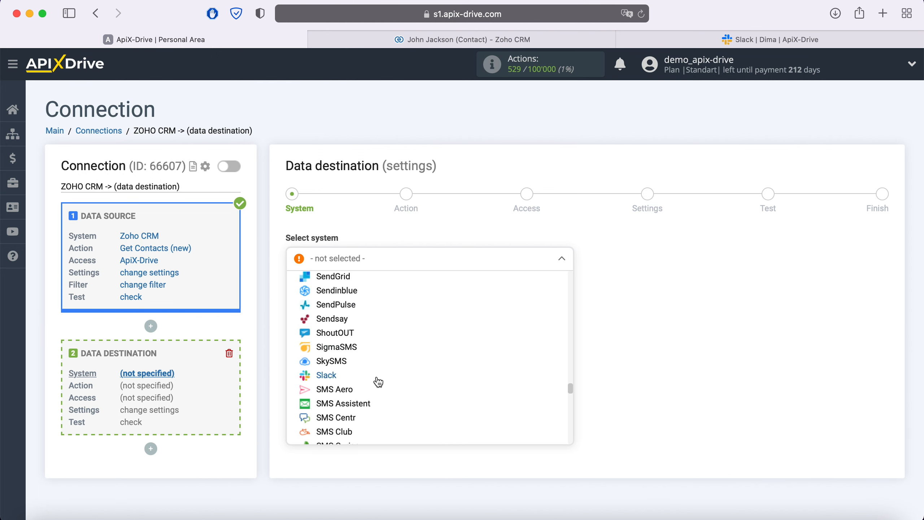
click(338, 377)
click(364, 296)
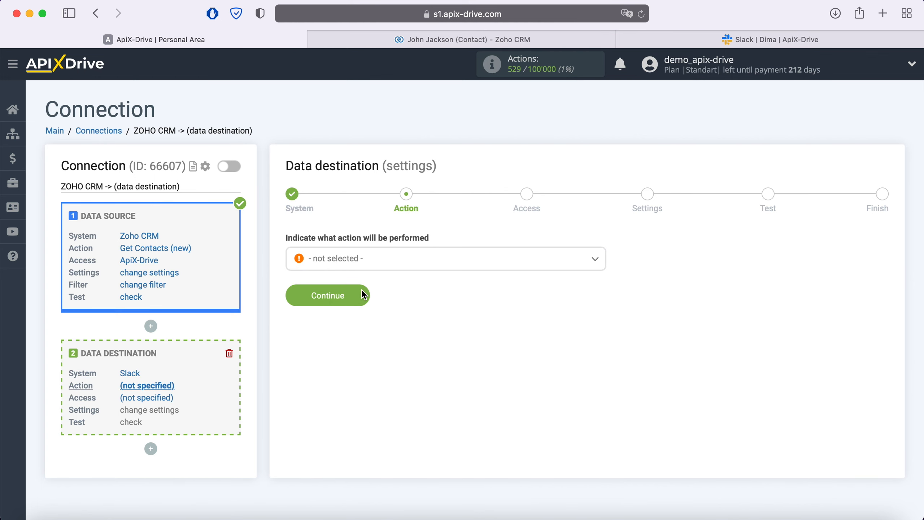
Choose Send Message (personal) as the Slack action.
click(379, 268)
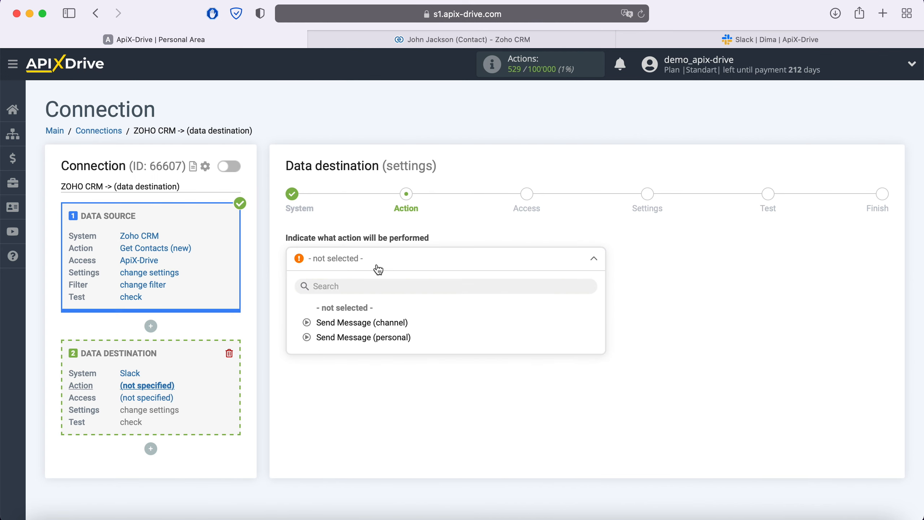
click(383, 335)
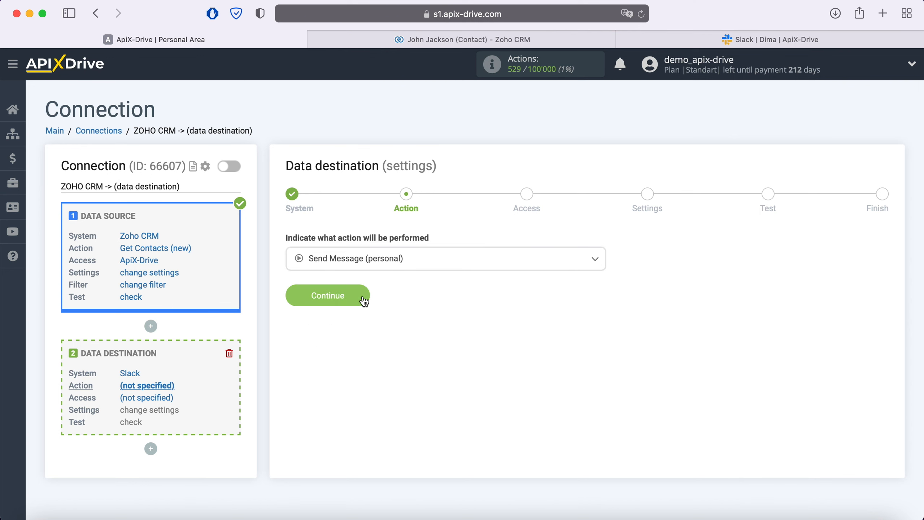
click(363, 297)
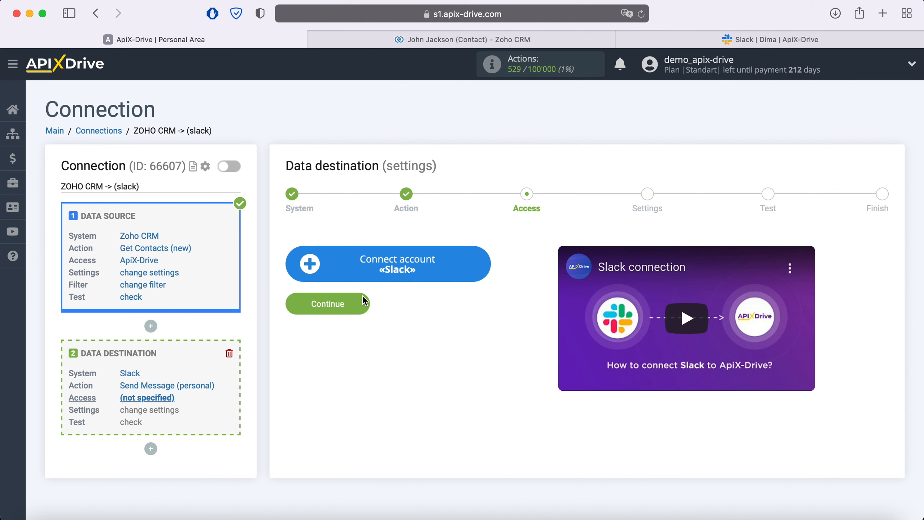
Begin connecting a Slack account and copy 'apix-driveworkspace' from the workspace URL in Slack.
click(480, 262)
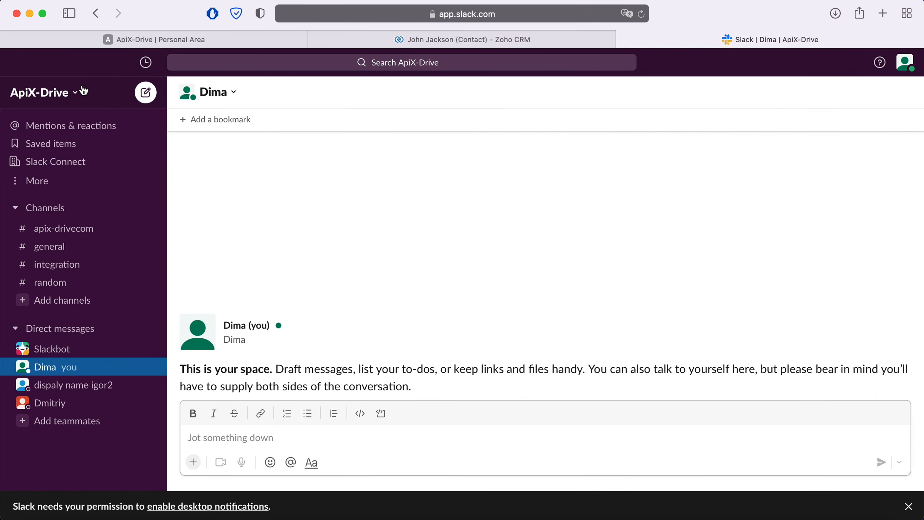
click(79, 93)
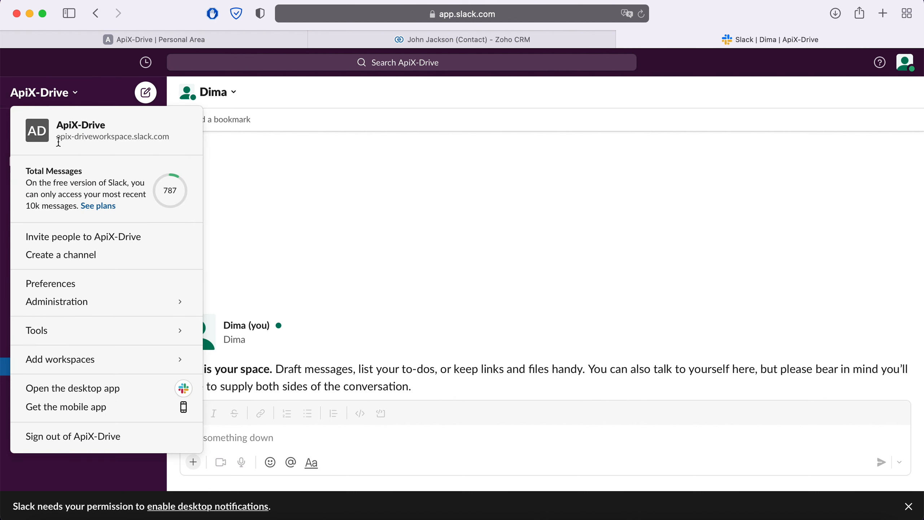
drag(57, 136, 133, 135)
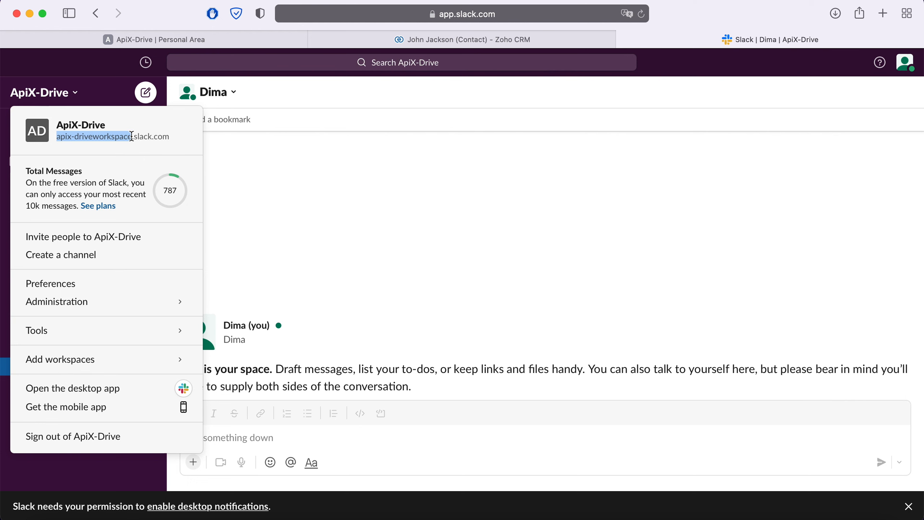
right_click(115, 138)
click(138, 197)
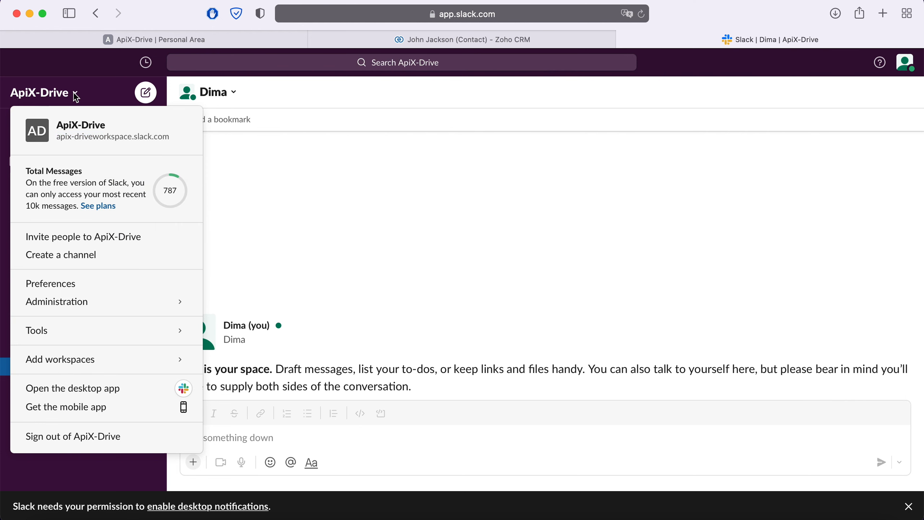
click(72, 92)
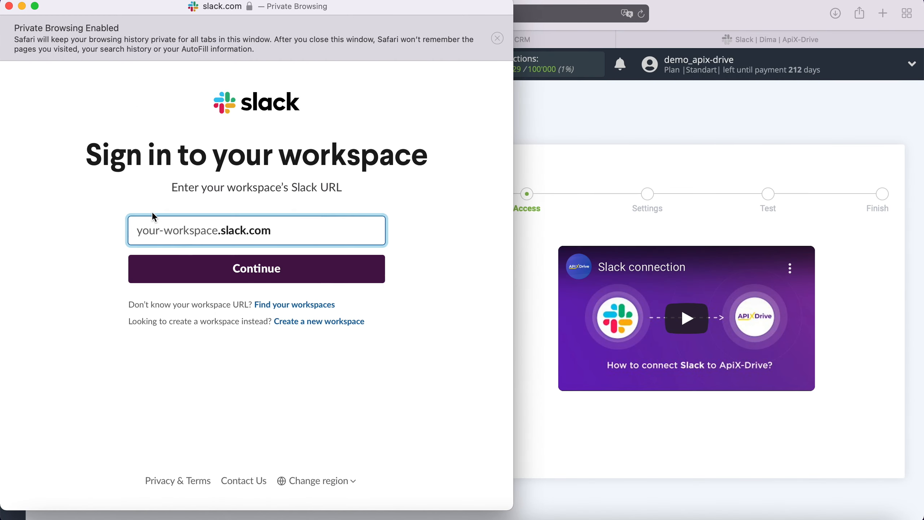
Paste the apix-driveworkspace address into the workspace URL field and continue.
right_click(151, 224)
click(173, 258)
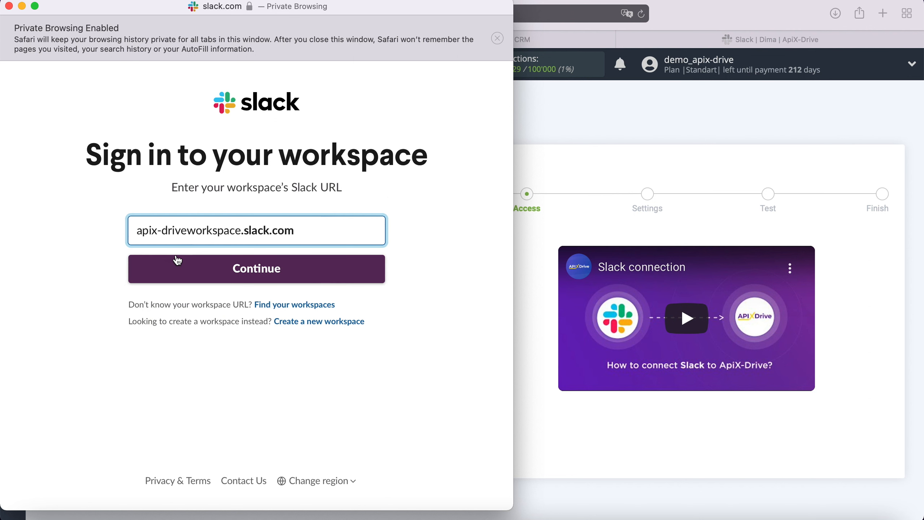
click(258, 278)
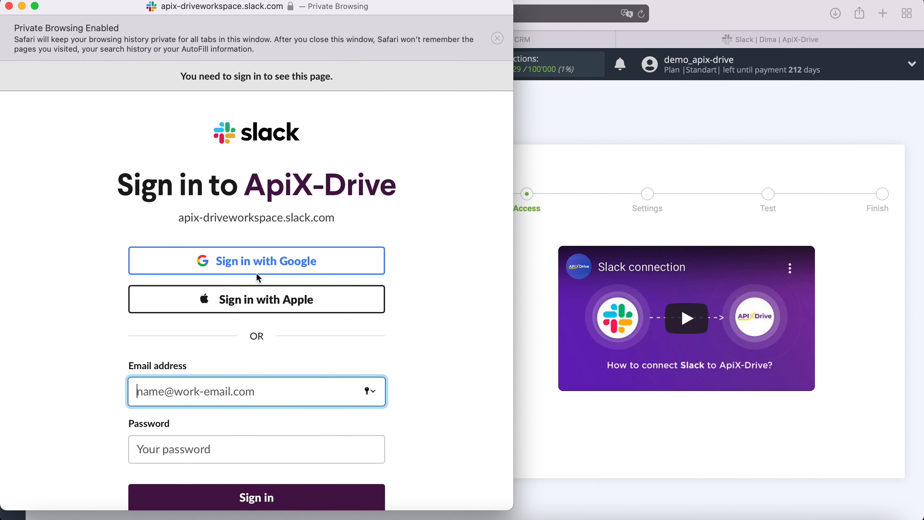
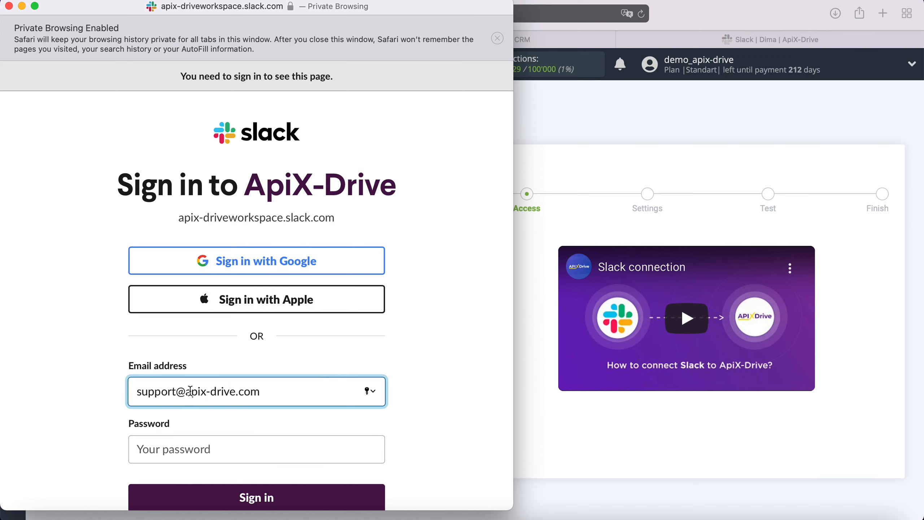
Sign in with the Slack account email and password, then allow ApiX-Drive access.
click(181, 439)
text(•••••••••)
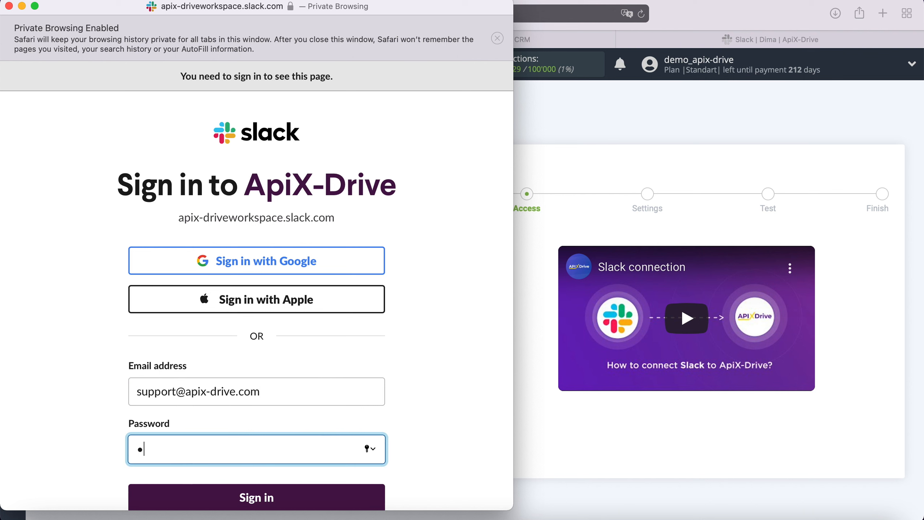
text(•••)
click(257, 496)
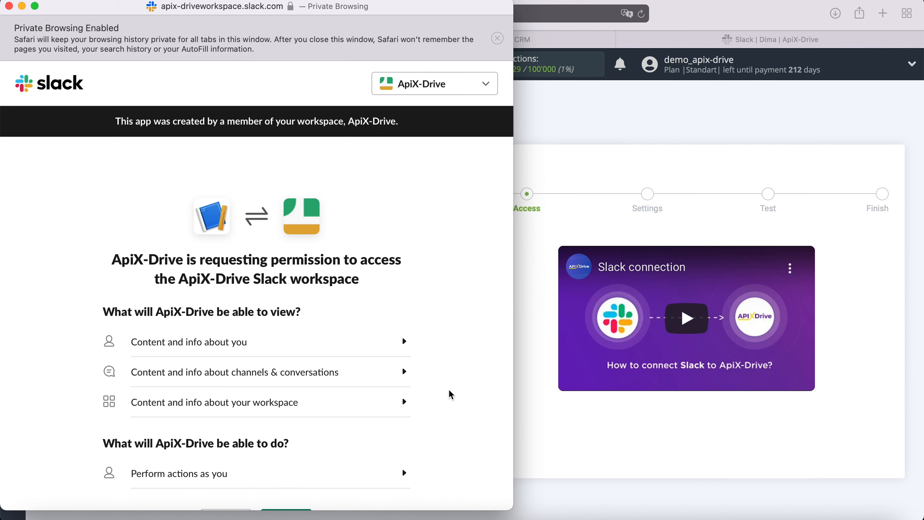
scroll(451, 392, down, 3)
click(308, 469)
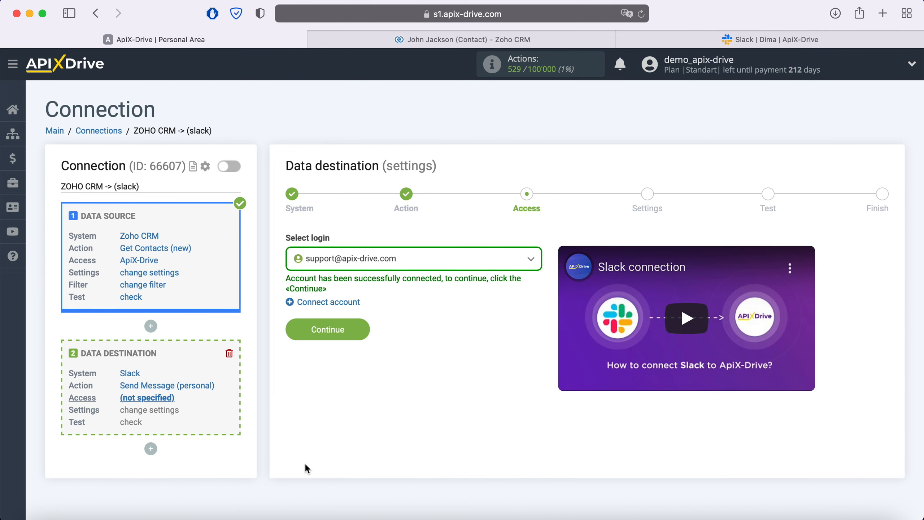
Select the new Slack login, continue to settings, and pick the workspace user receiving messages.
click(423, 264)
click(391, 337)
click(364, 332)
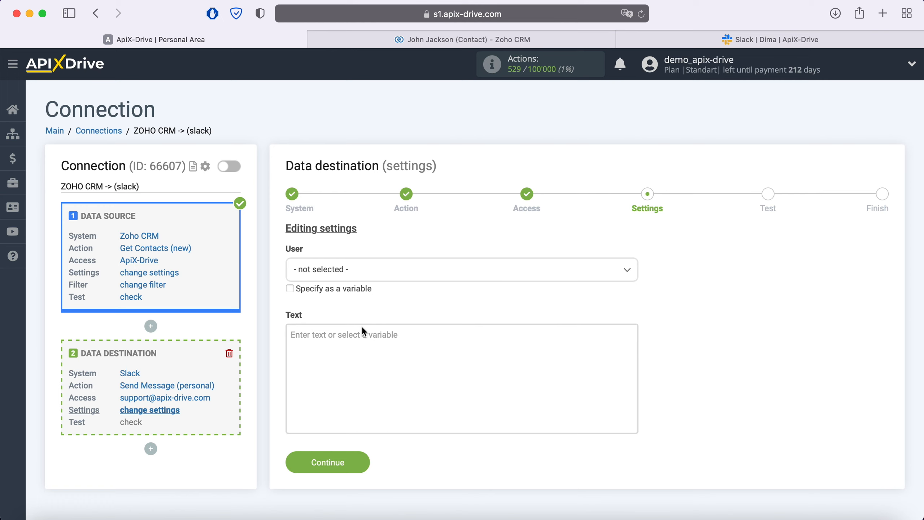
click(377, 270)
click(313, 381)
Write the header 'New Contact from ZohoCRM' followed by the contact's Created Time.
click(322, 350)
scroll(544, 353, down, 5)
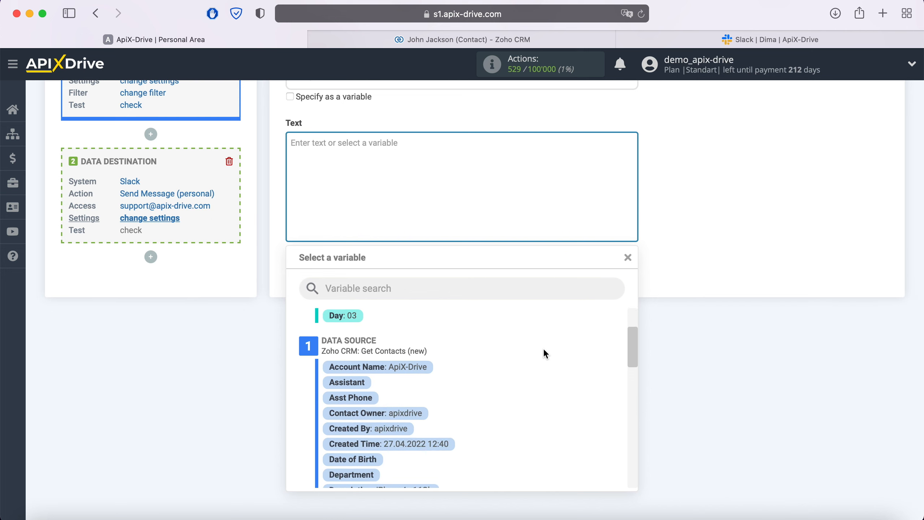
click(444, 422)
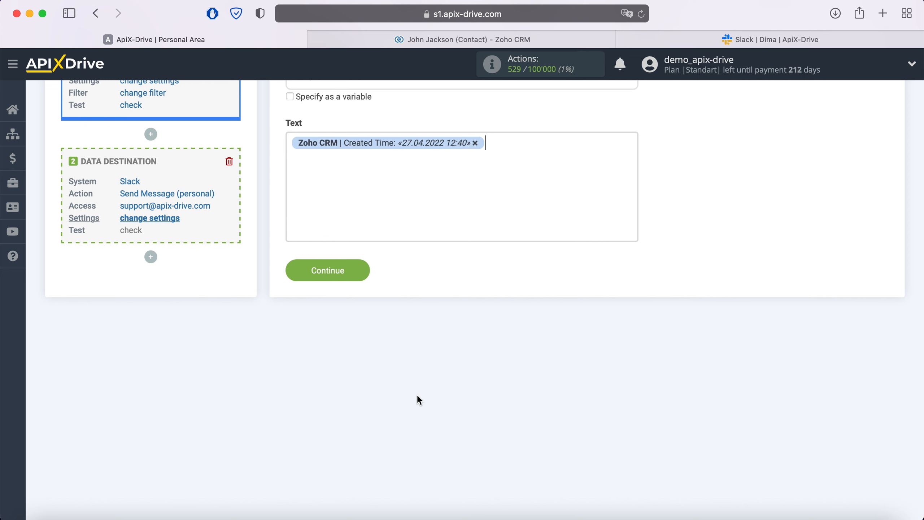
click(294, 159)
text(New)
text(Contact from Zoh)
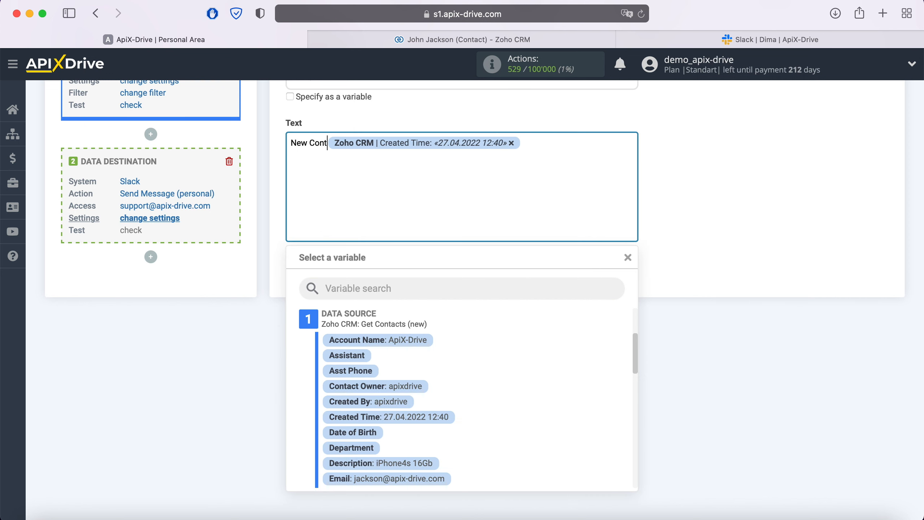
text(oCRM)
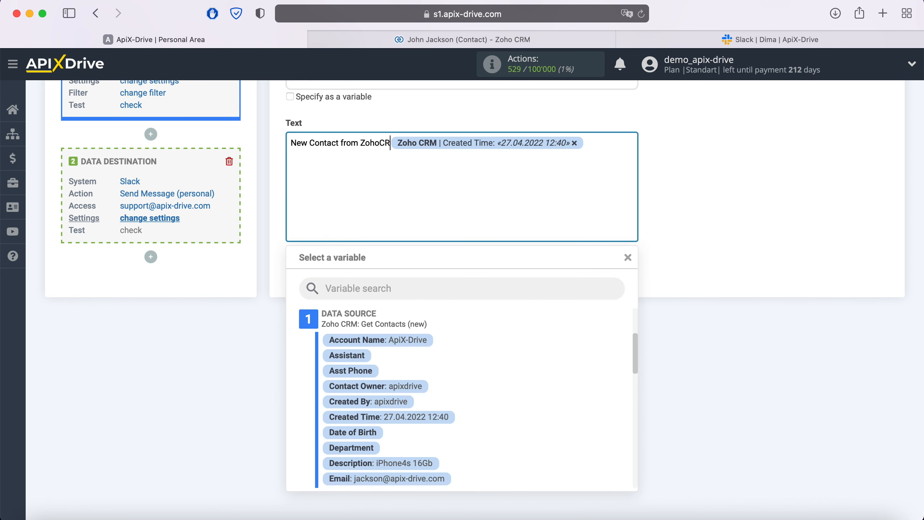
click(598, 141)
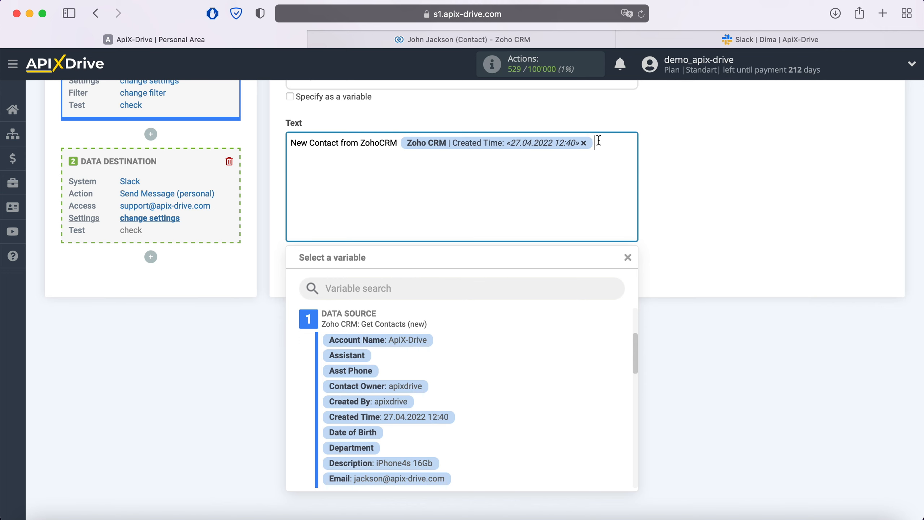
Add 'Name' and 'Email' lines filled with the contact's Full Name and Email.
key(Return)
text(Name)
scroll(546, 382, down, 5)
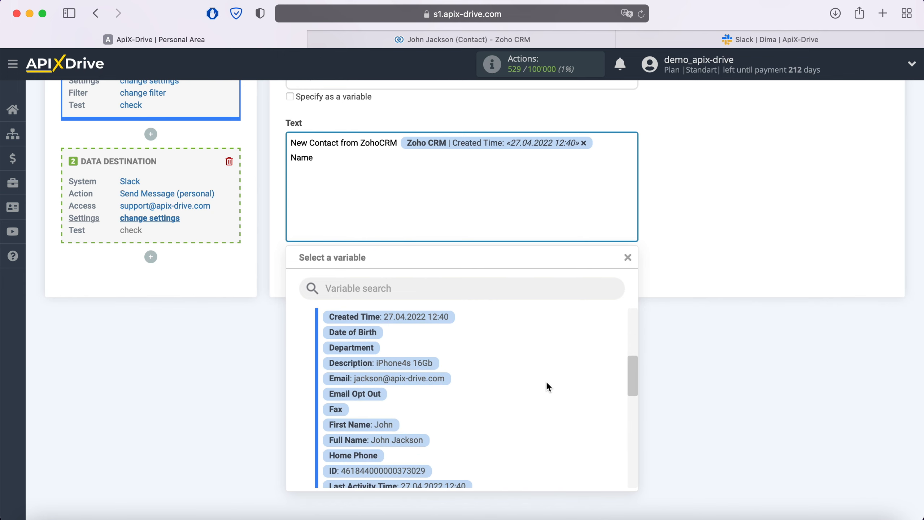
click(425, 441)
key(Return)
text(Email)
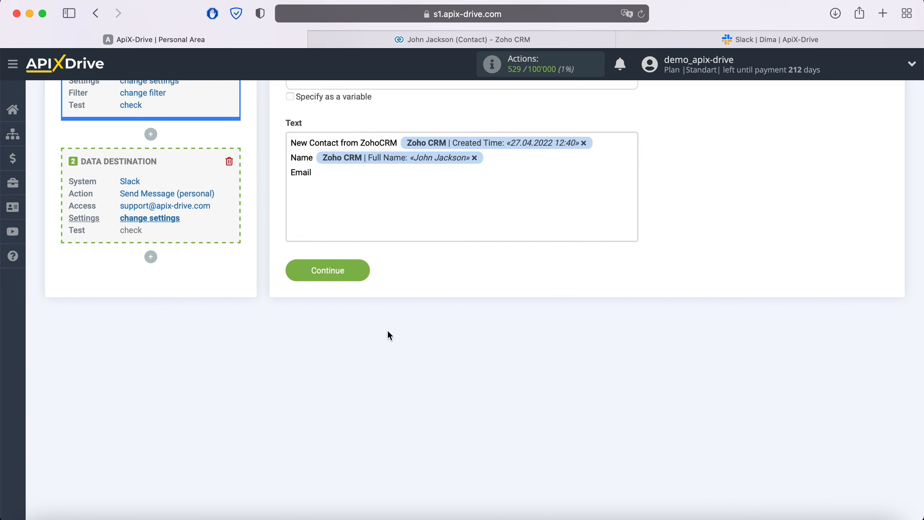
click(377, 179)
click(440, 377)
Add 'Phone' and 'Product' lines with the contact's Mobile and Description, then save the message.
key(Return)
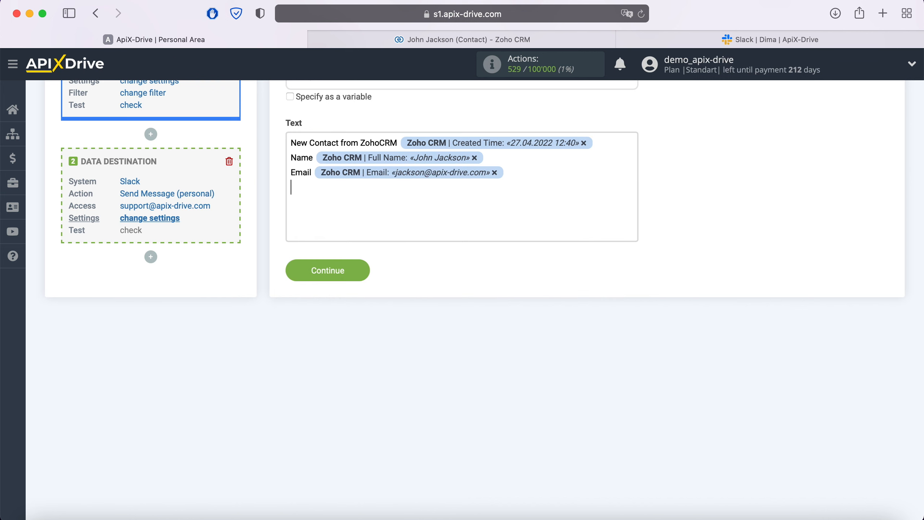
text(Phone)
click(373, 193)
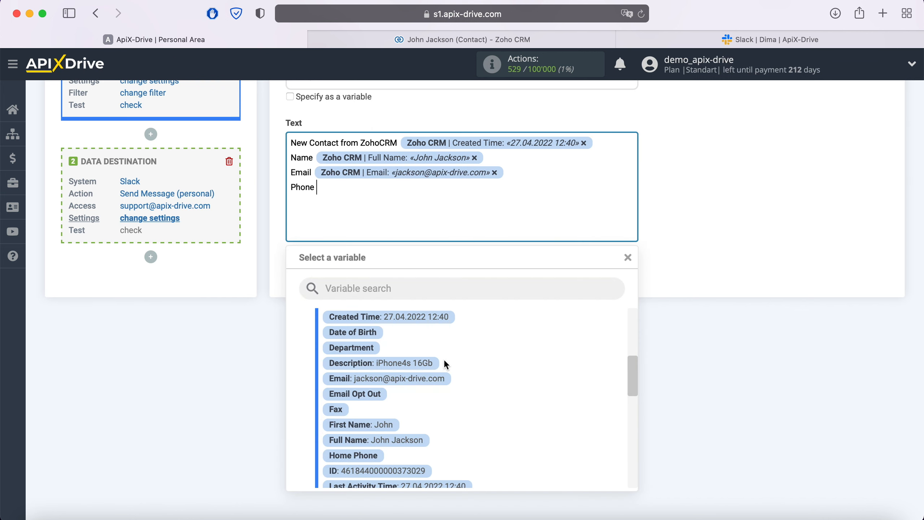
scroll(470, 382, down, 5)
scroll(471, 382, down, 5)
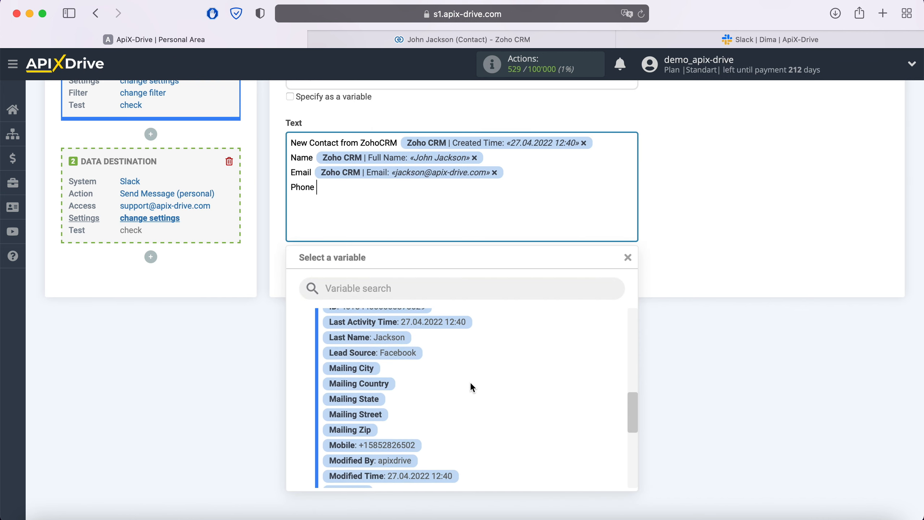
click(414, 425)
key(Return)
text(Product)
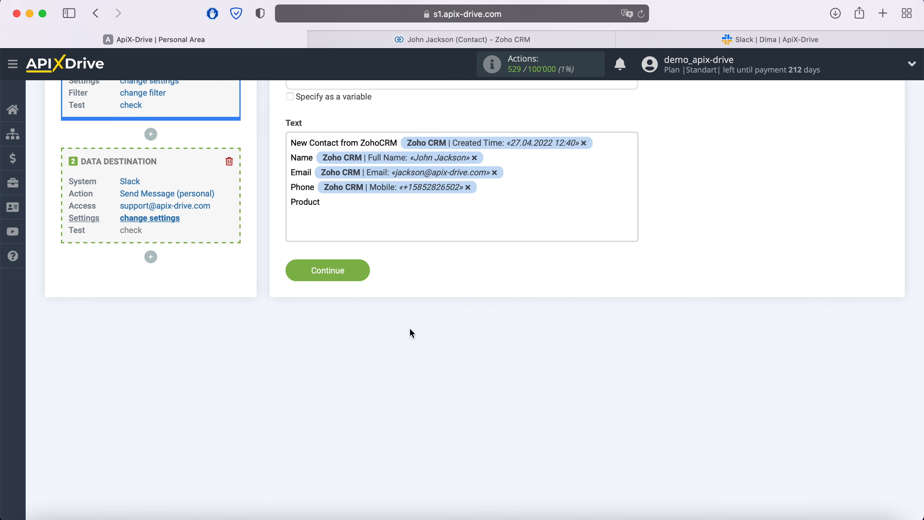
click(381, 202)
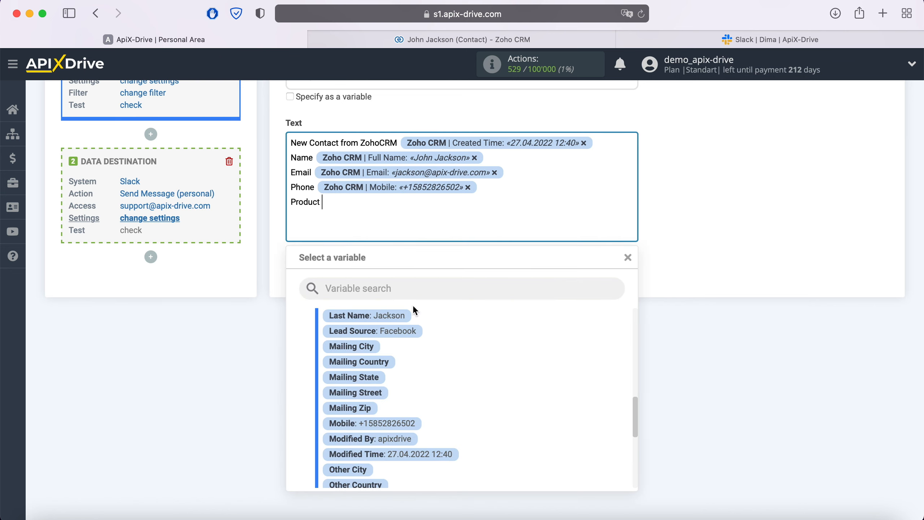
scroll(479, 358, up, 3)
scroll(479, 358, up, 5)
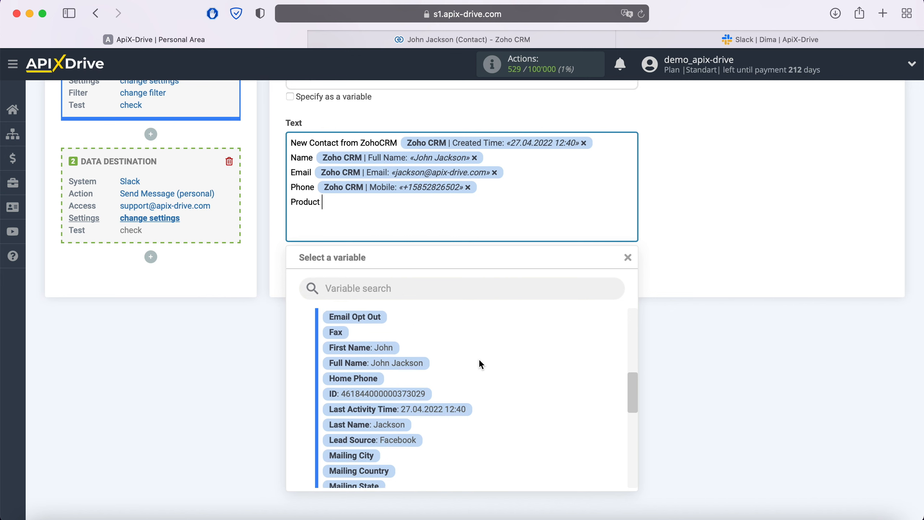
click(433, 362)
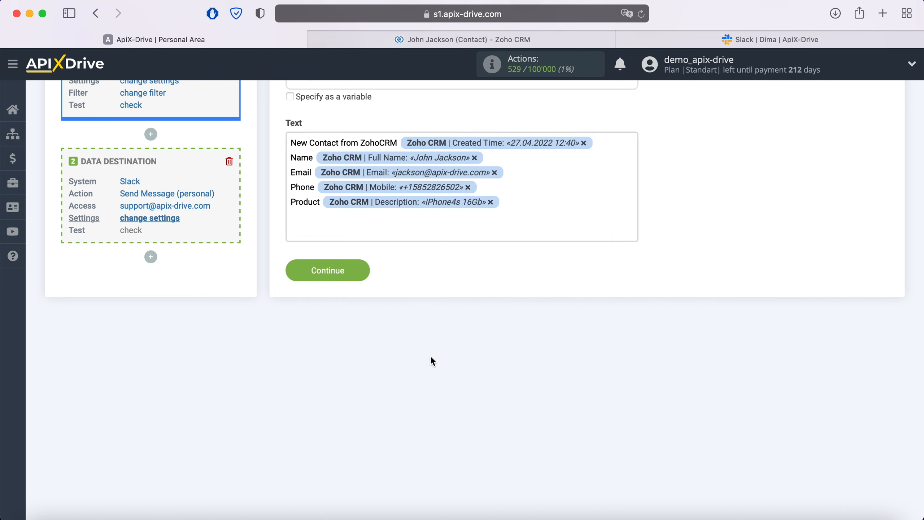
click(363, 273)
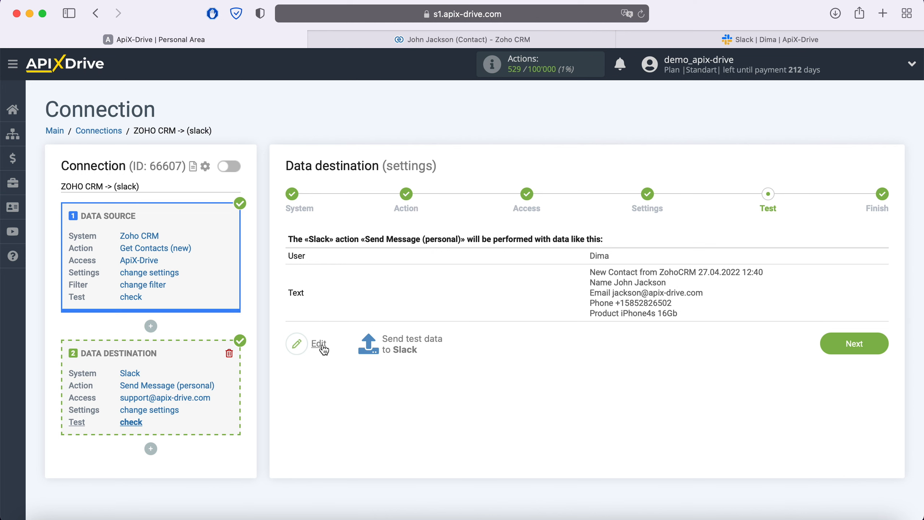
Send test data to Slack and verify the direct message arrived with the contact's details.
click(415, 339)
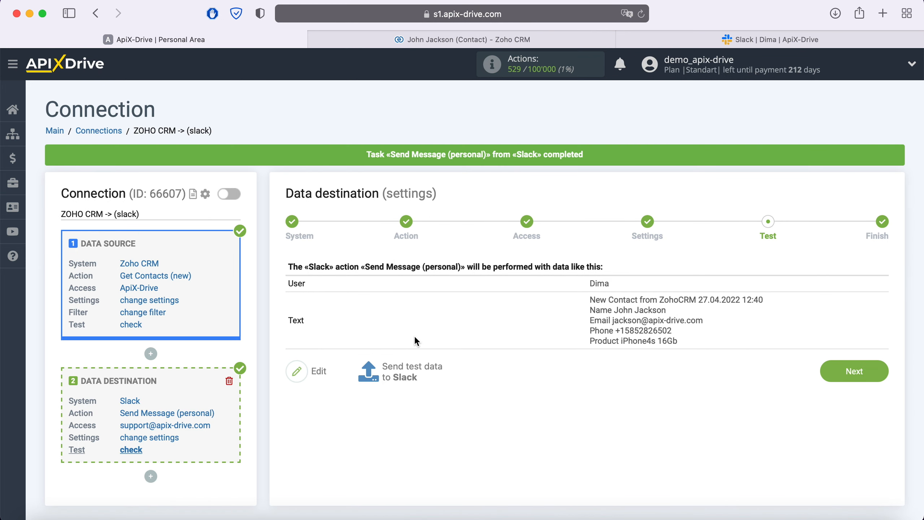
click(734, 40)
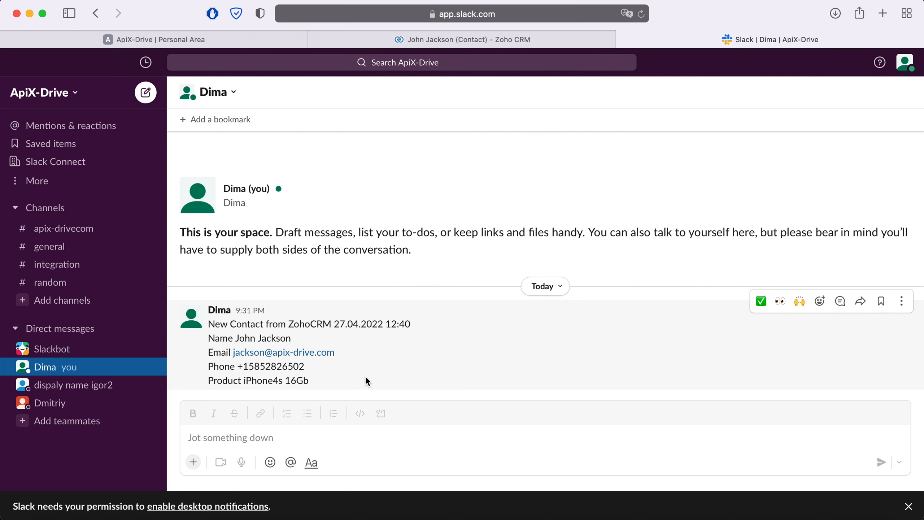
click(186, 40)
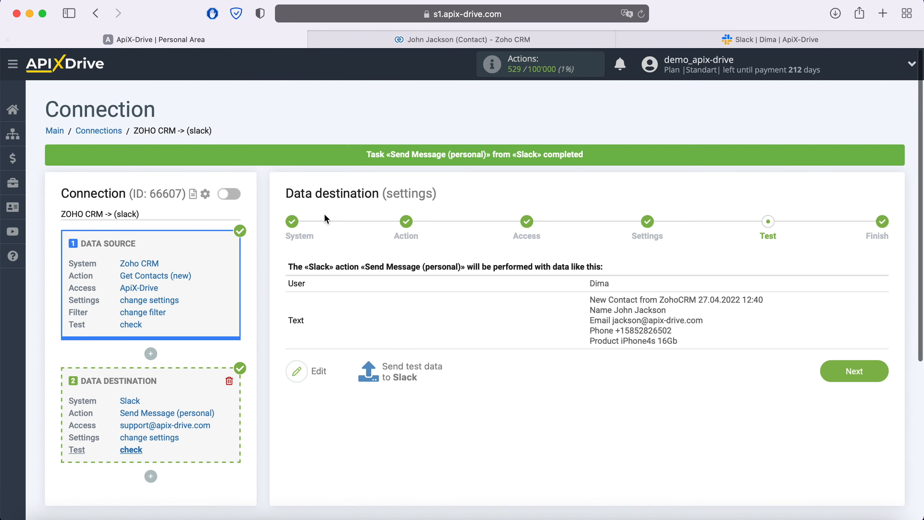
Complete the setup and enable auto-update for the ZOHO CRM -> (slack) connection.
click(883, 364)
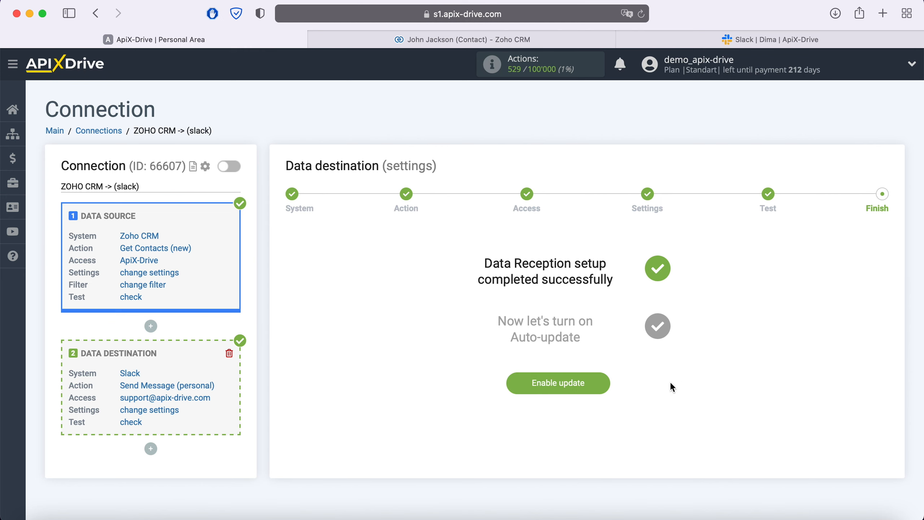
click(604, 382)
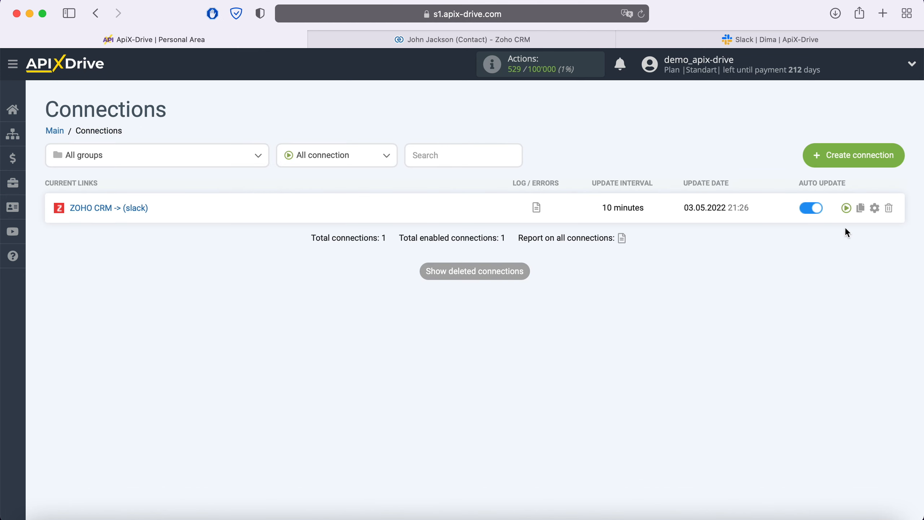
Set the ZOHO CRM -> (slack) connection's update interval to 5 minutes and save.
click(875, 209)
click(543, 300)
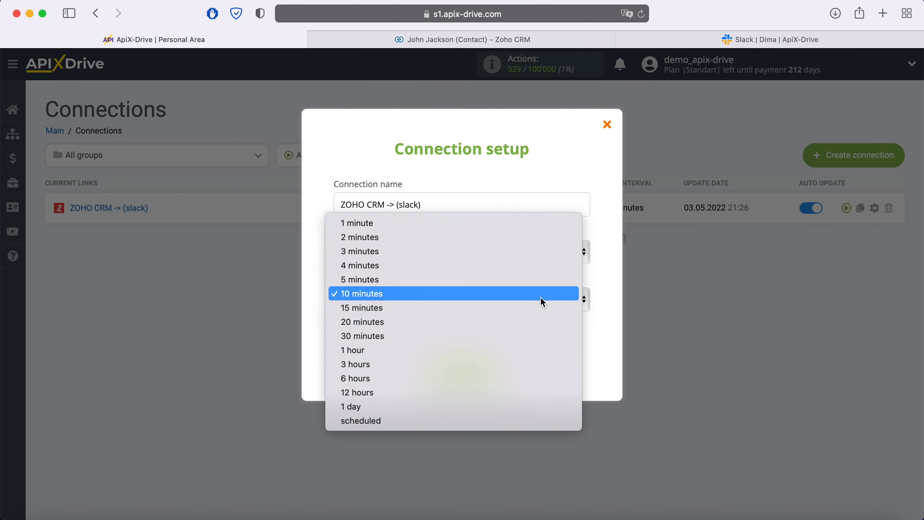
click(508, 279)
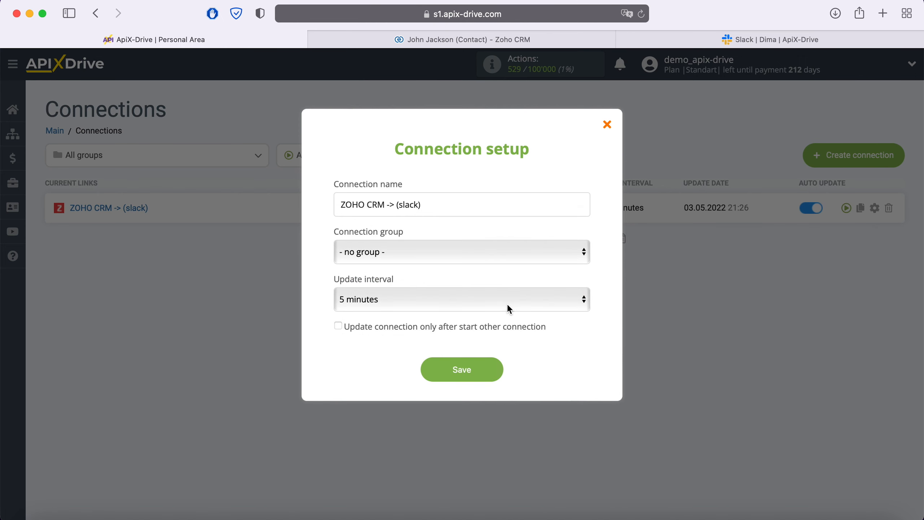
click(497, 370)
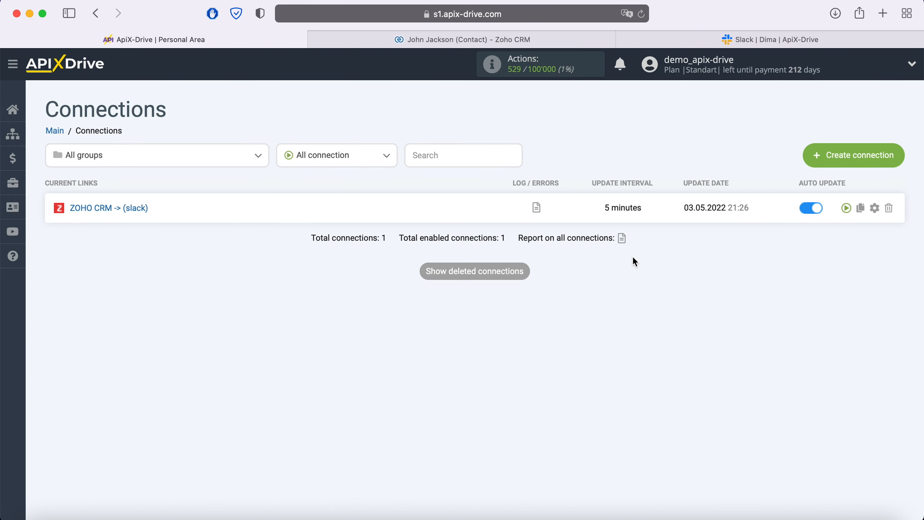